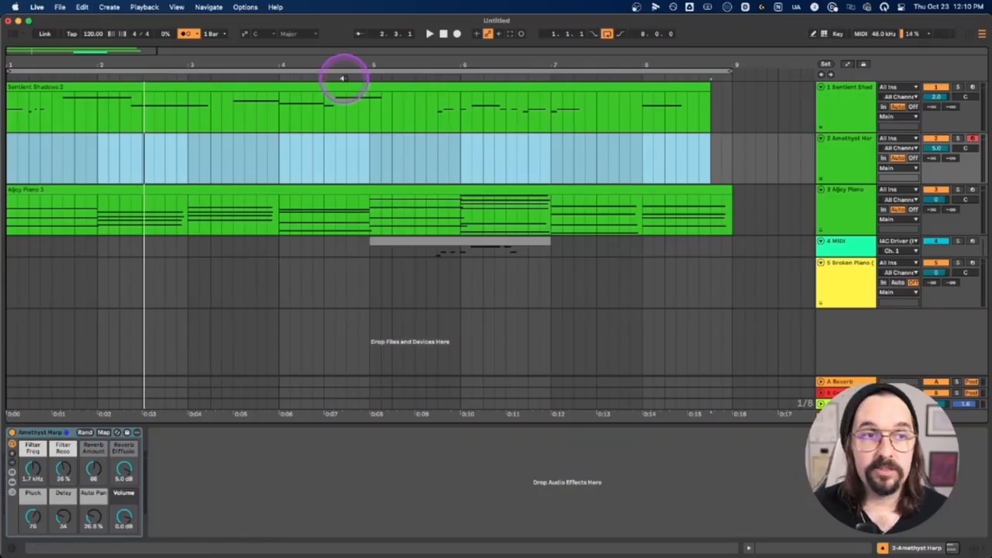
Step: Create an empty eight-bar MIDI clip on the Amethyst Harp track, from bar 1 to bar 9, and colour it red
{"action": "left_click", "coordinate": [343, 83]}
{"action": "left_click_drag", "start_coordinate": [10, 155], "coordinate": [735, 158]}
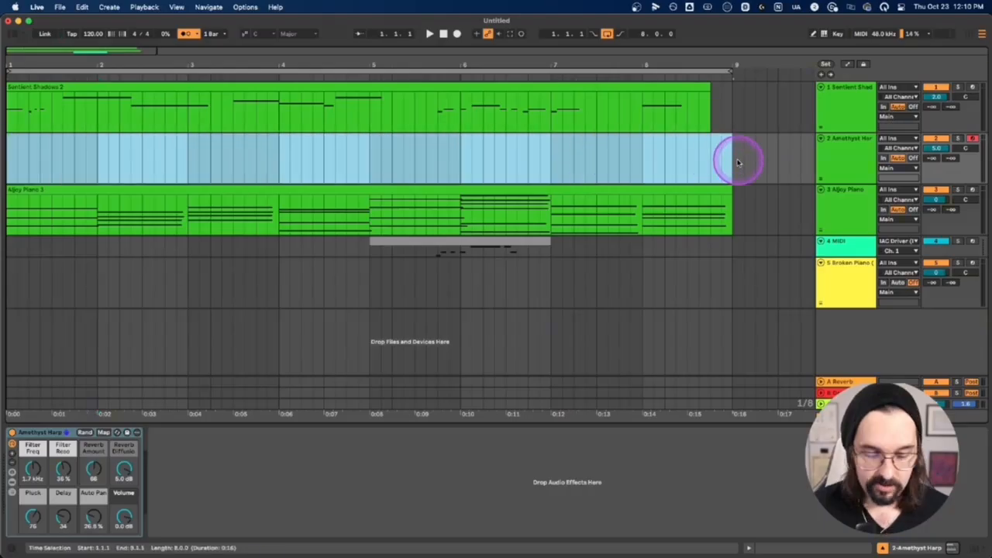
{"action": "double_click", "coordinate": [698, 140]}
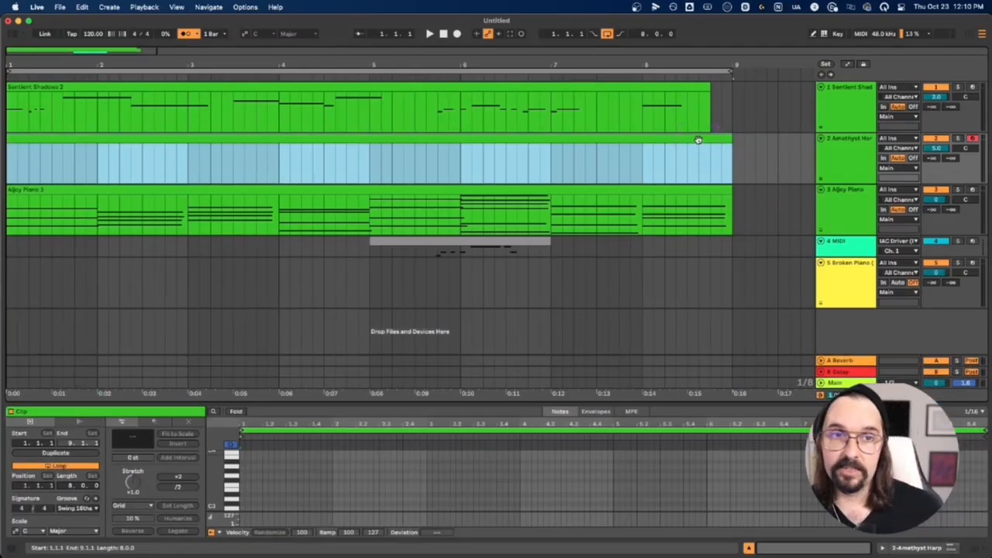
{"action": "right_click", "coordinate": [689, 141]}
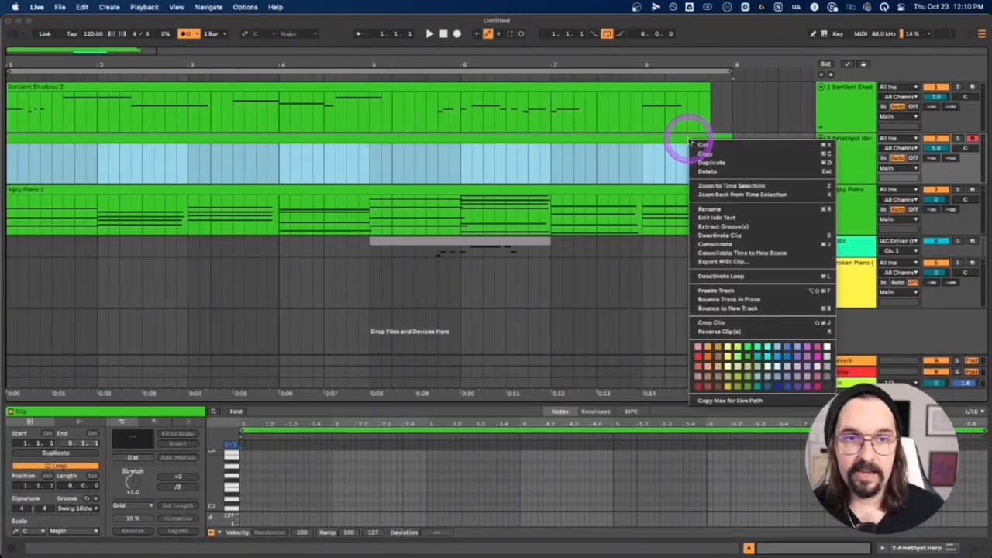
{"action": "left_click", "coordinate": [697, 356]}
Step: Show the Sentient Shadows and red harp clips together in an enlarged note editor focused on the harp, with only the harp track armed
{"action": "left_click", "coordinate": [637, 88], "text": "shift"}
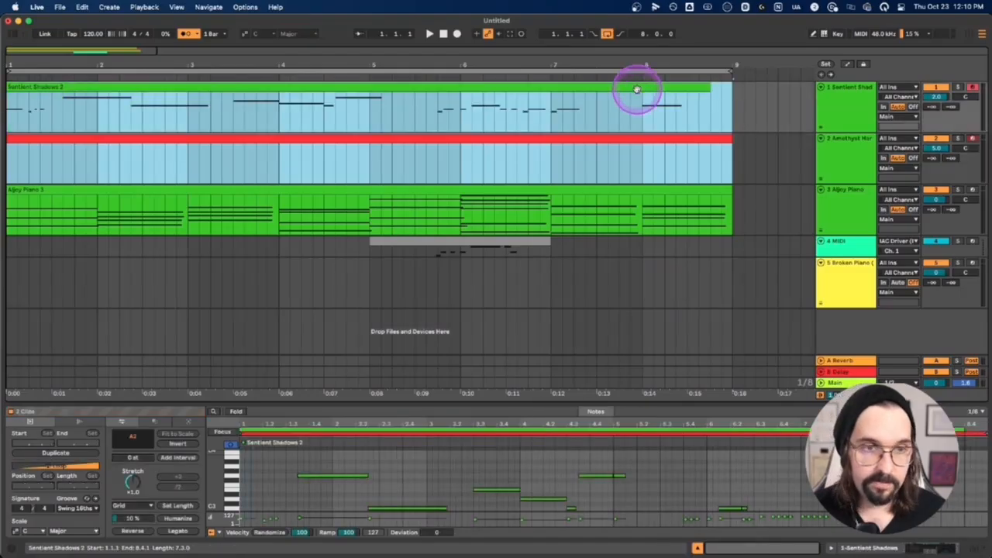
{"action": "left_click", "coordinate": [634, 139]}
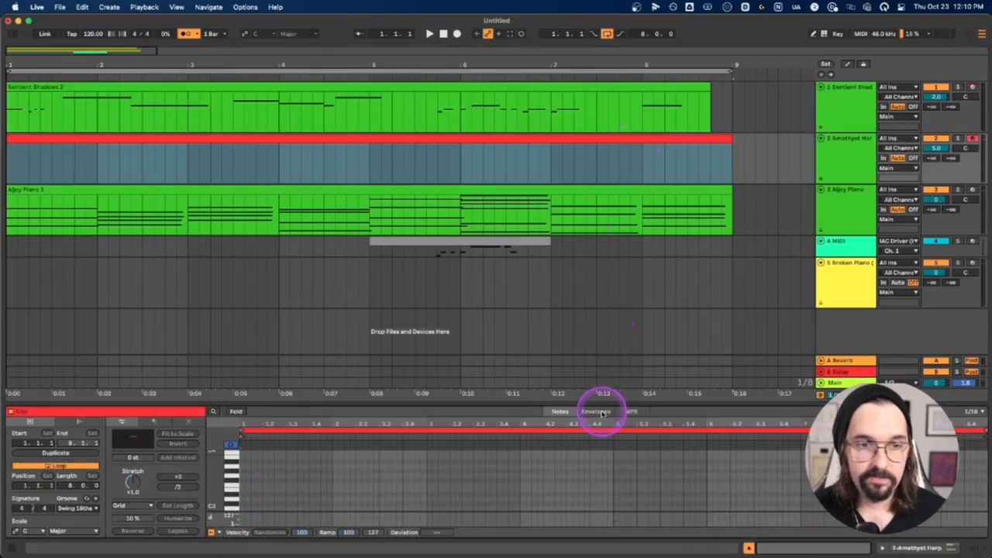
{"action": "left_click_drag", "start_coordinate": [598, 410], "coordinate": [604, 246]}
{"action": "left_click", "coordinate": [616, 89], "text": "shift"}
{"action": "left_click", "coordinate": [258, 277]}
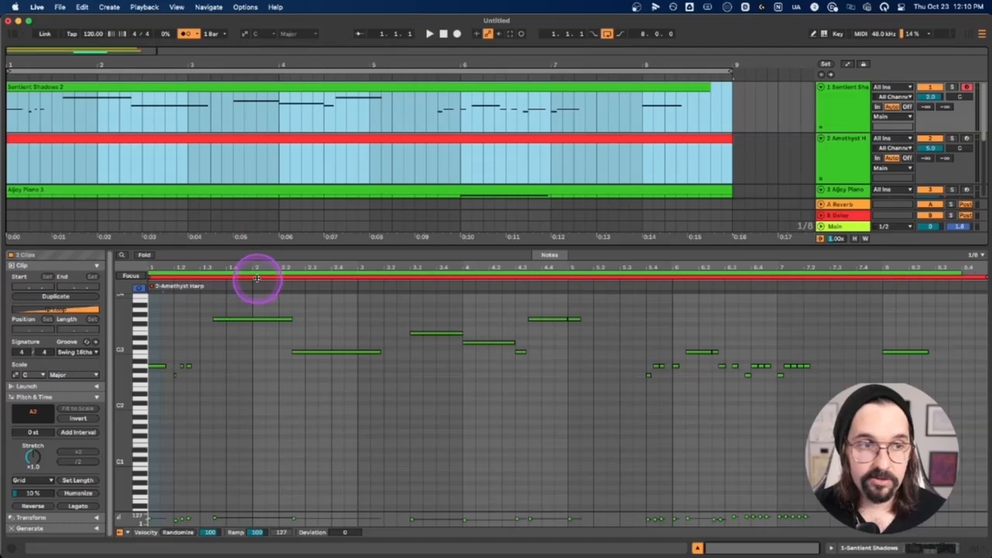
{"action": "left_click", "coordinate": [256, 277]}
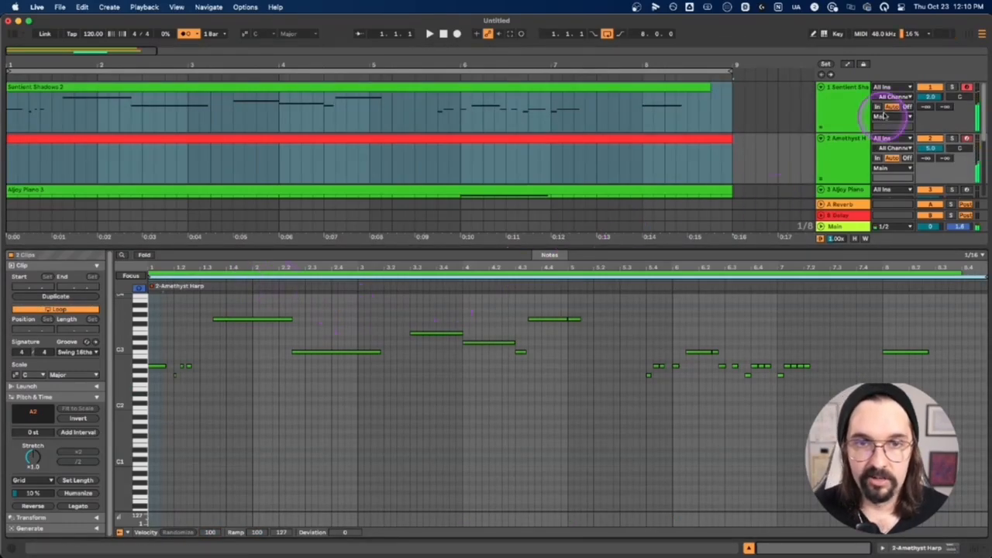
{"action": "left_click", "coordinate": [967, 87]}
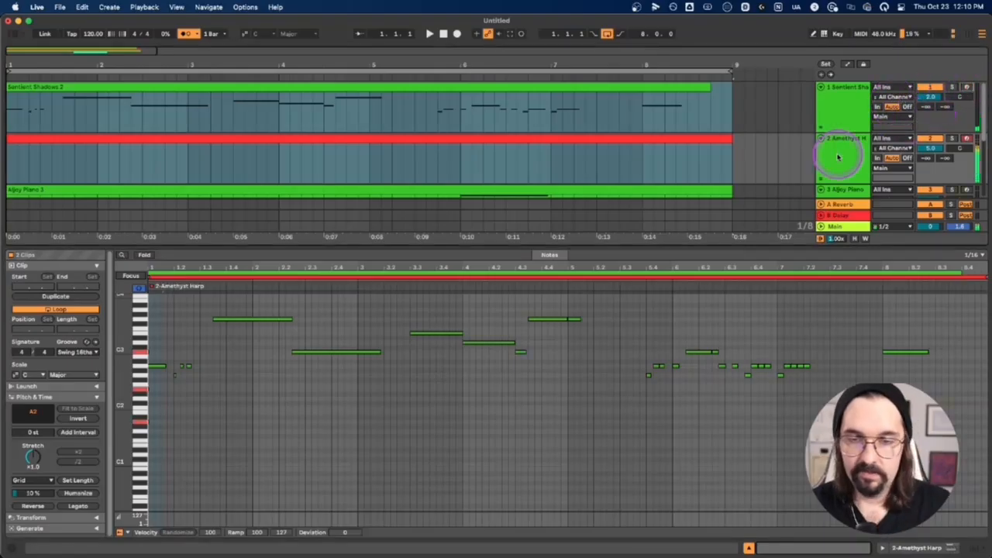
Step: Sketch the harp rhythm with mostly short A2 notes around the melody, from beat 1.3 through bar 7
{"action": "left_click", "coordinate": [250, 341]}
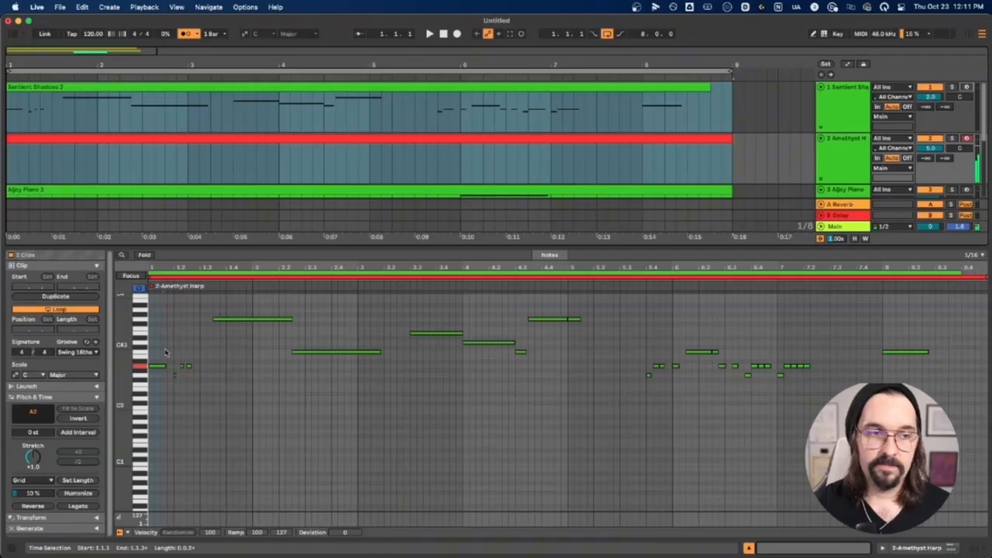
{"action": "scroll", "coordinate": [162, 372], "scroll_direction": "up", "scroll_amount": 10}
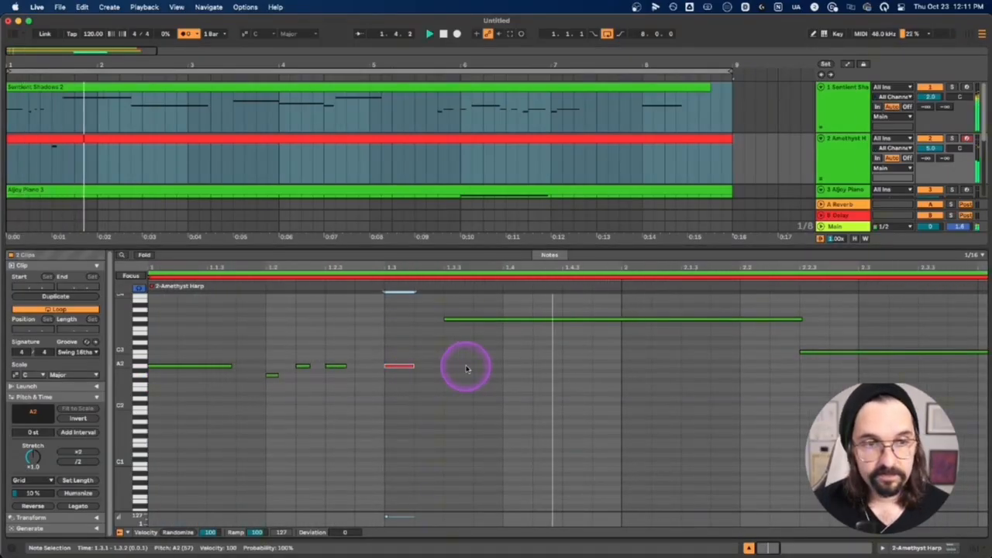
{"action": "double_click", "coordinate": [514, 367]}
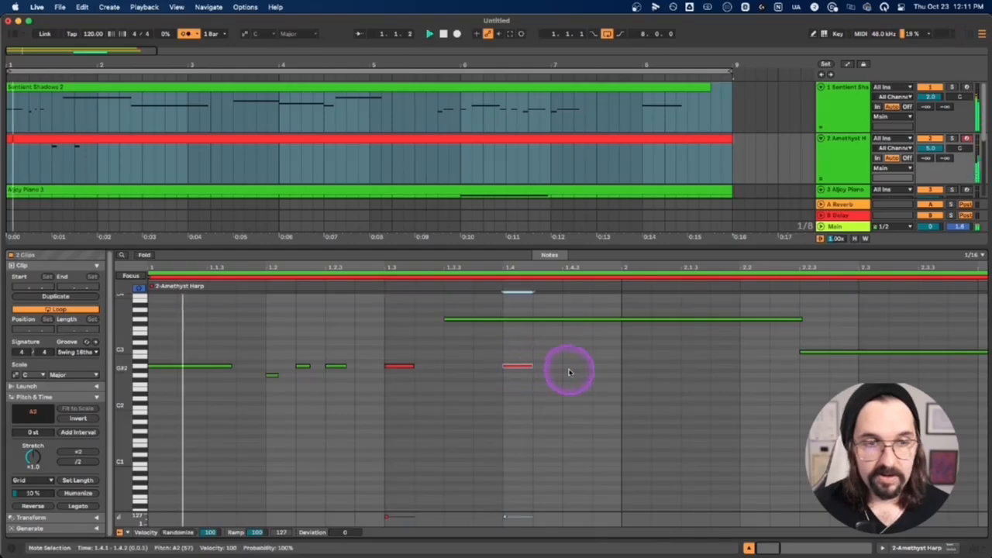
{"action": "double_click", "coordinate": [630, 367]}
{"action": "double_click", "coordinate": [690, 366]}
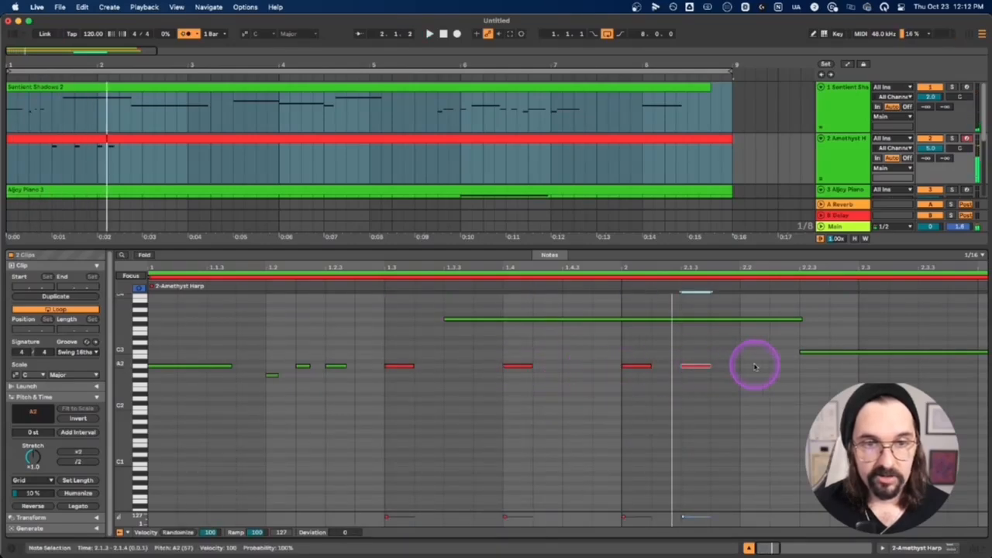
{"action": "double_click", "coordinate": [759, 368]}
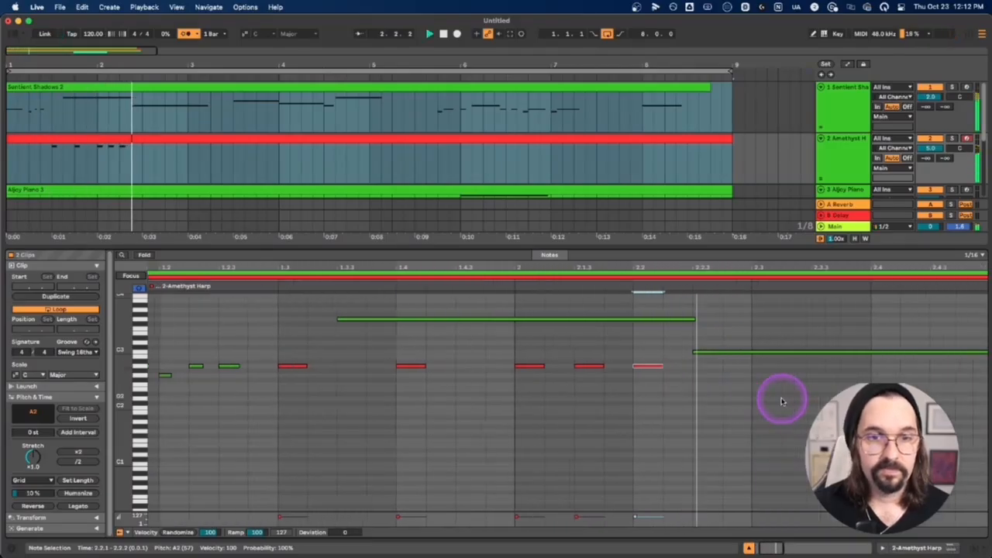
{"action": "double_click", "coordinate": [632, 365]}
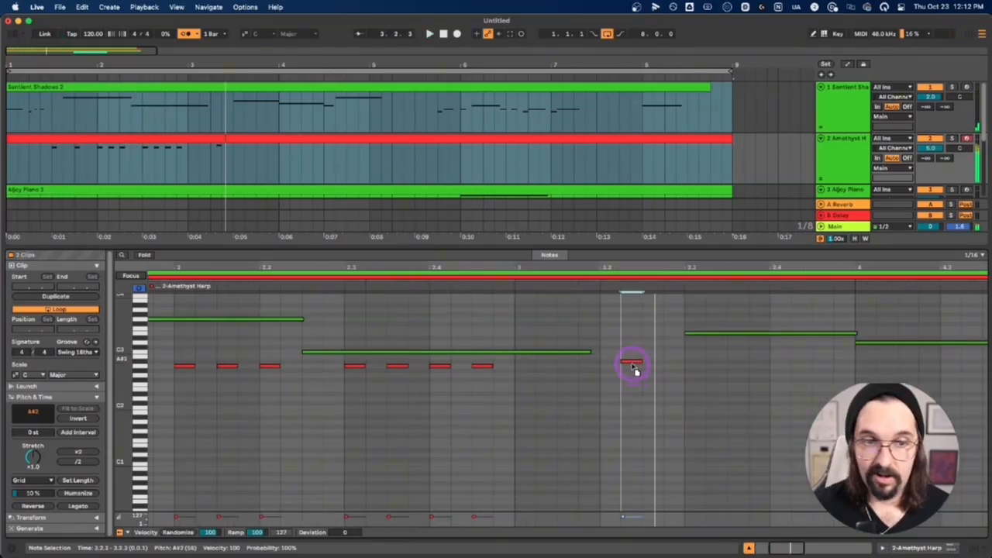
{"action": "left_click_drag", "start_coordinate": [634, 364], "coordinate": [866, 369]}
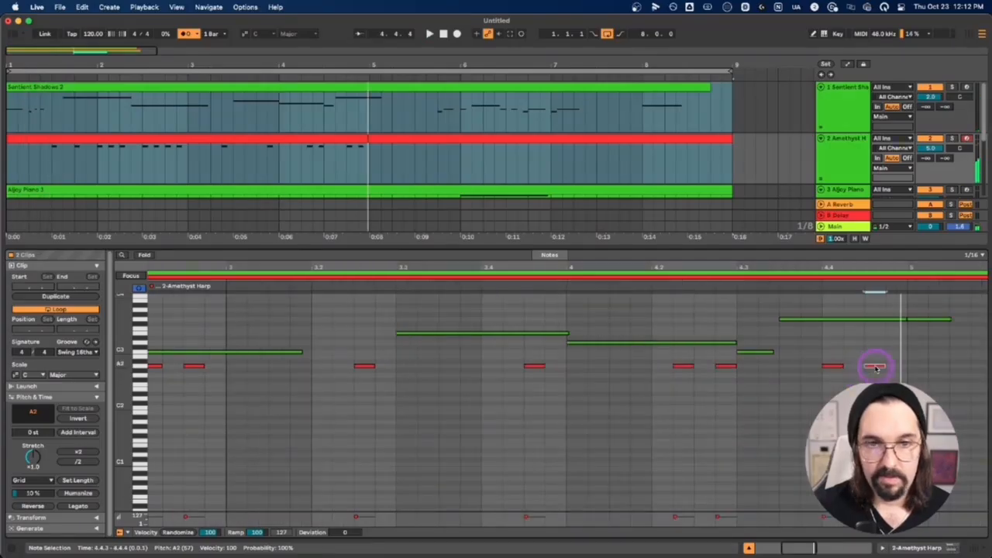
{"action": "left_click", "coordinate": [759, 349]}
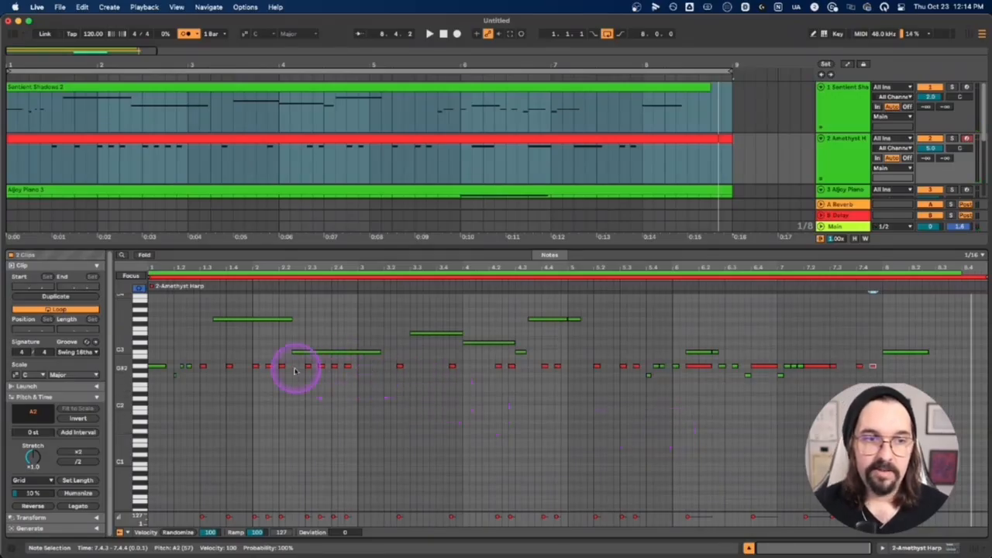
Step: Examine how the red harp notes line up rhythmically with the green melody notes across the clip
{"action": "left_click", "coordinate": [250, 318]}
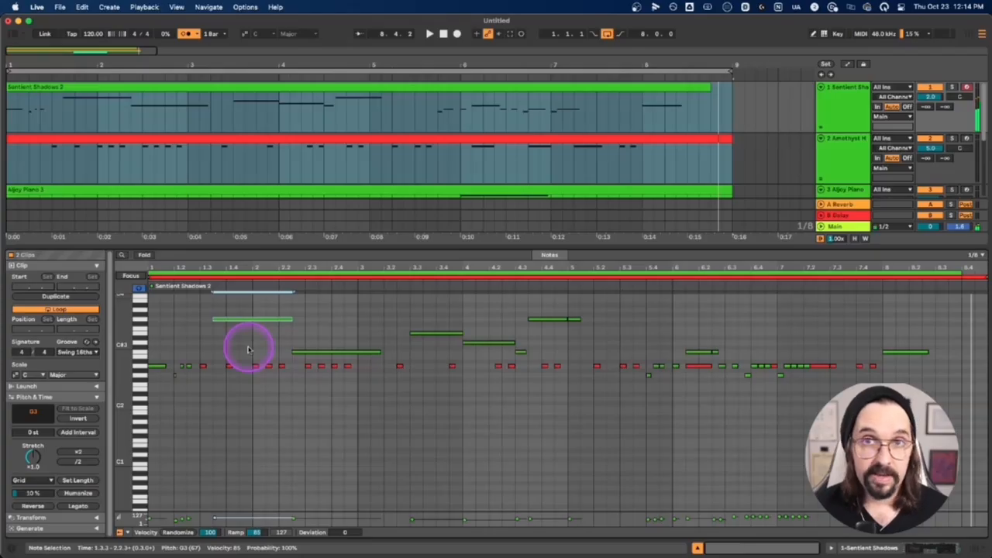
{"action": "left_click", "coordinate": [396, 388]}
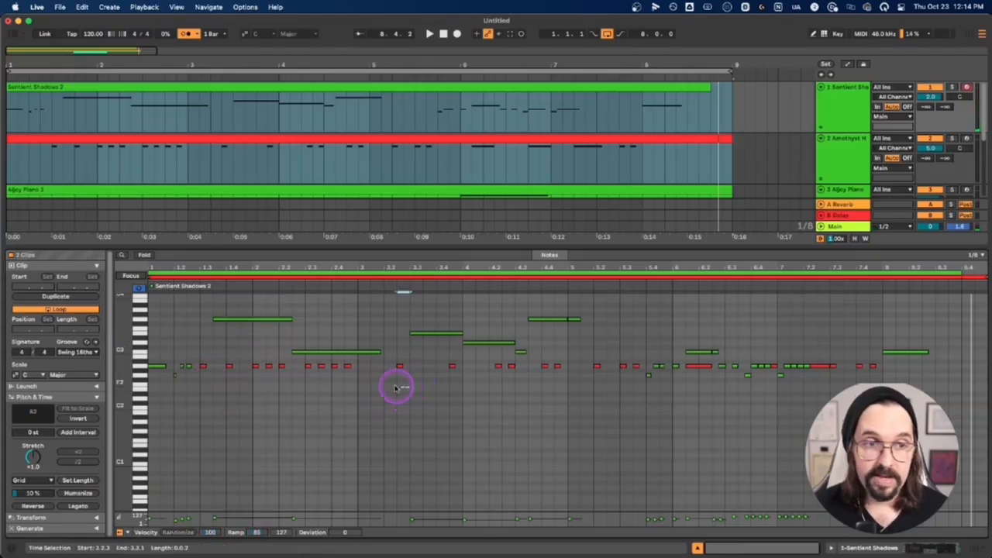
{"action": "left_click", "coordinate": [388, 370]}
{"action": "left_click", "coordinate": [348, 359]}
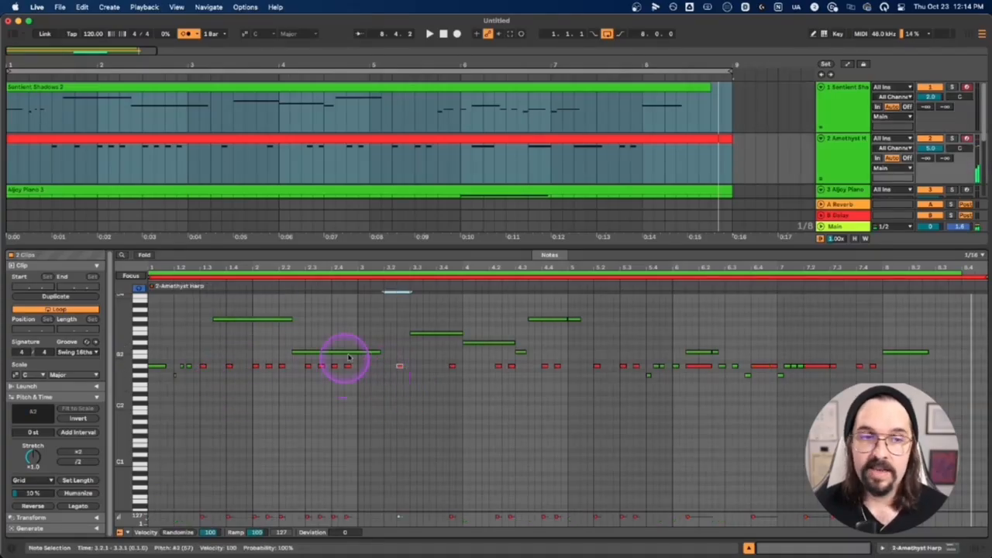
{"action": "scroll", "coordinate": [689, 377], "scroll_direction": "right", "scroll_amount": 5}
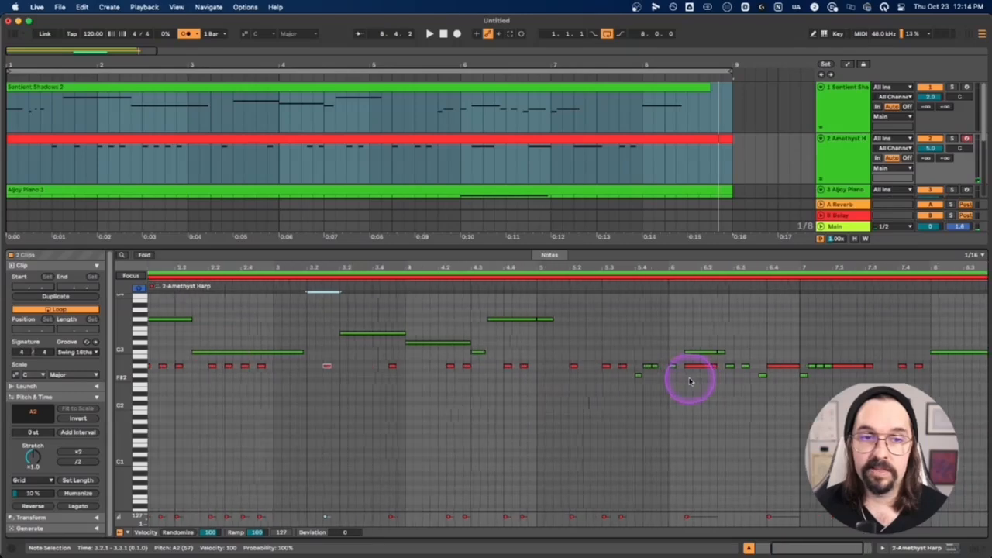
{"action": "left_click_drag", "start_coordinate": [693, 382], "coordinate": [687, 333]}
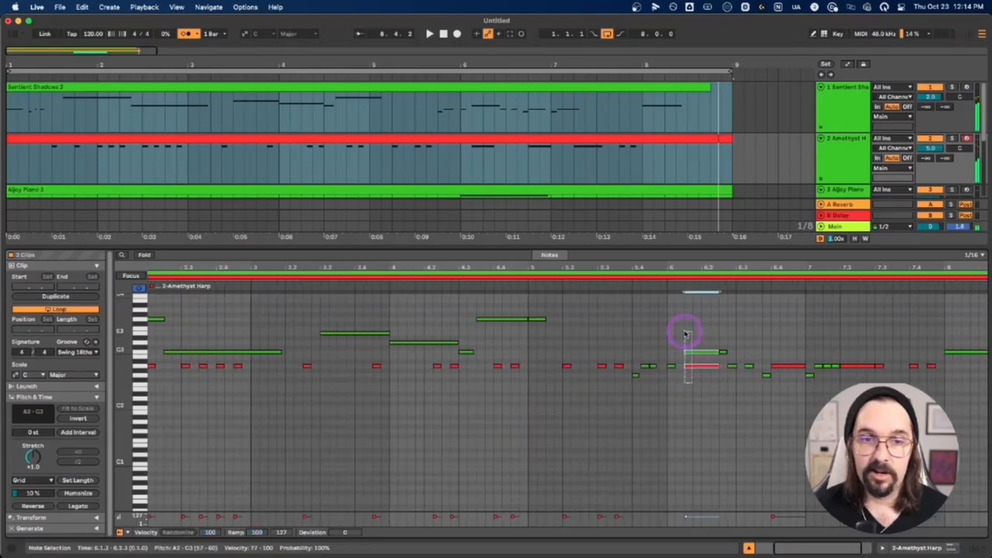
Step: Shape the harp phrase from beat 1.4 to beat 2.2 into eighth notes D3, E3, C3 and A2, and play it back
{"action": "scroll", "coordinate": [421, 417], "scroll_direction": "left", "scroll_amount": 5}
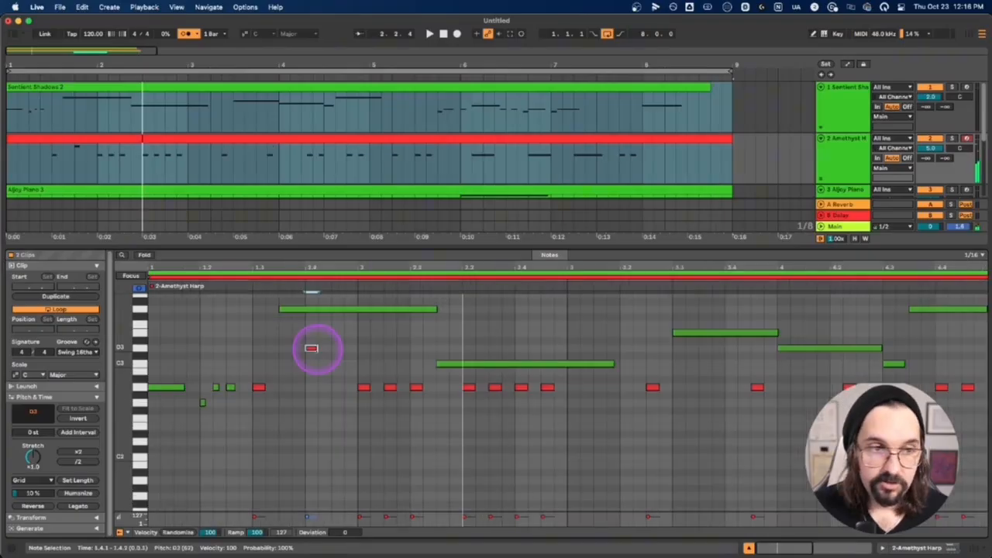
{"action": "left_click_drag", "start_coordinate": [321, 348], "coordinate": [339, 348]}
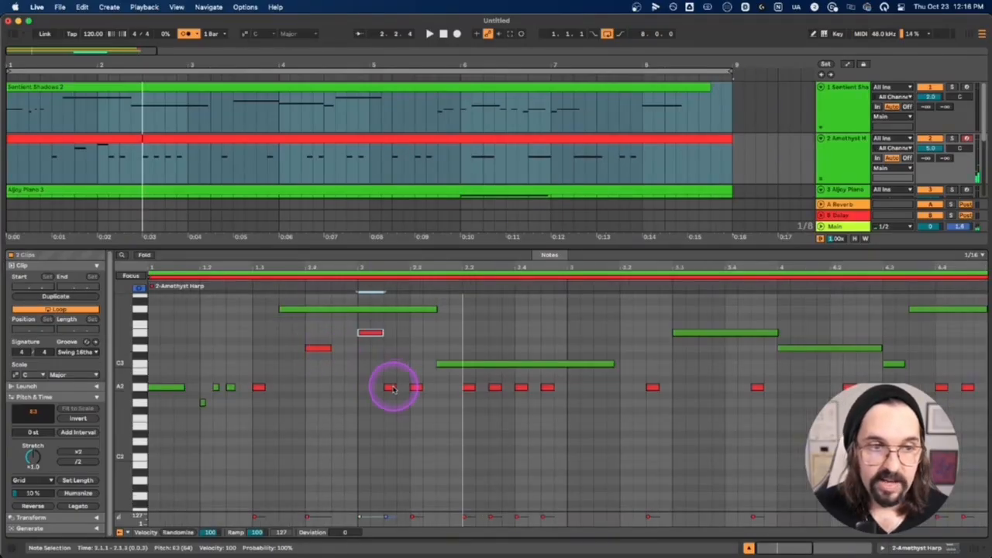
{"action": "left_click_drag", "start_coordinate": [394, 386], "coordinate": [432, 388]}
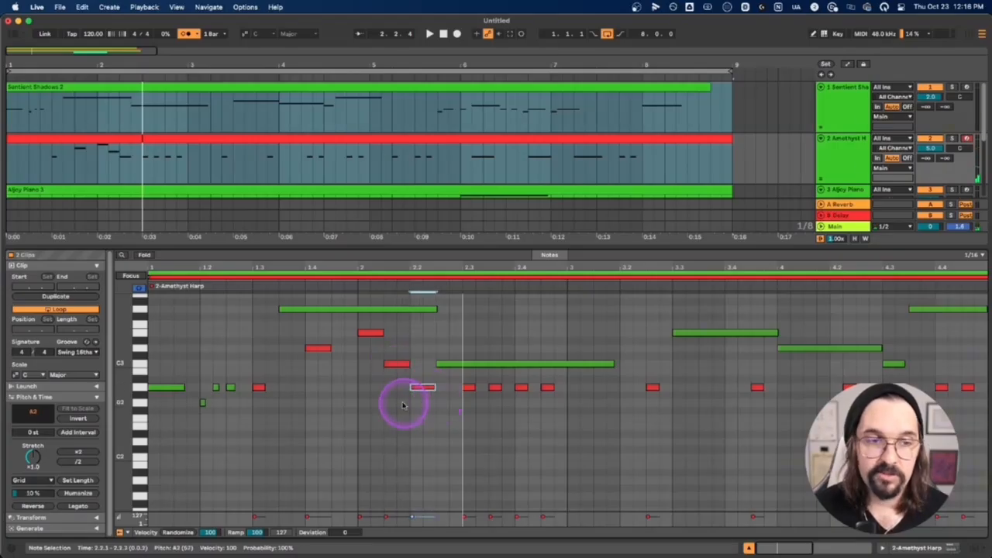
{"action": "key", "text": "space"}
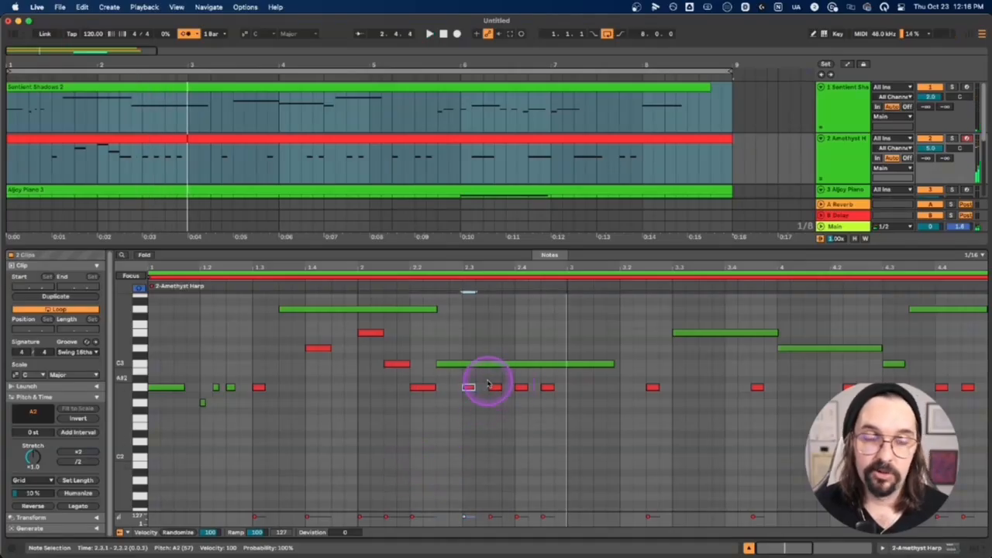
Step: Turn the four harp notes from beat 2.3 into a descending eighth-note run A2, F2, D2, A#1, and audition it
{"action": "left_click", "coordinate": [460, 286]}
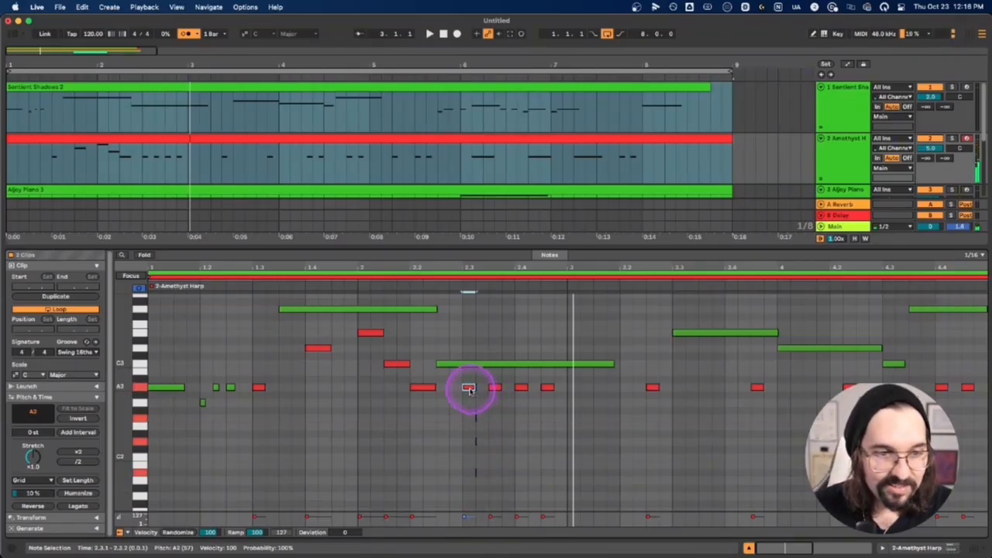
{"action": "left_click_drag", "start_coordinate": [493, 388], "coordinate": [497, 421]}
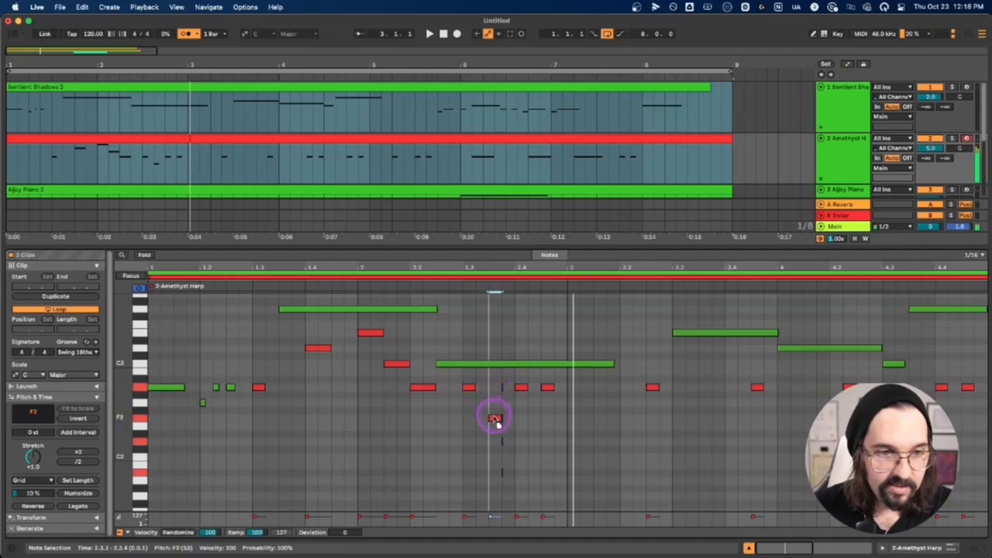
{"action": "left_click_drag", "start_coordinate": [521, 390], "coordinate": [491, 390]}
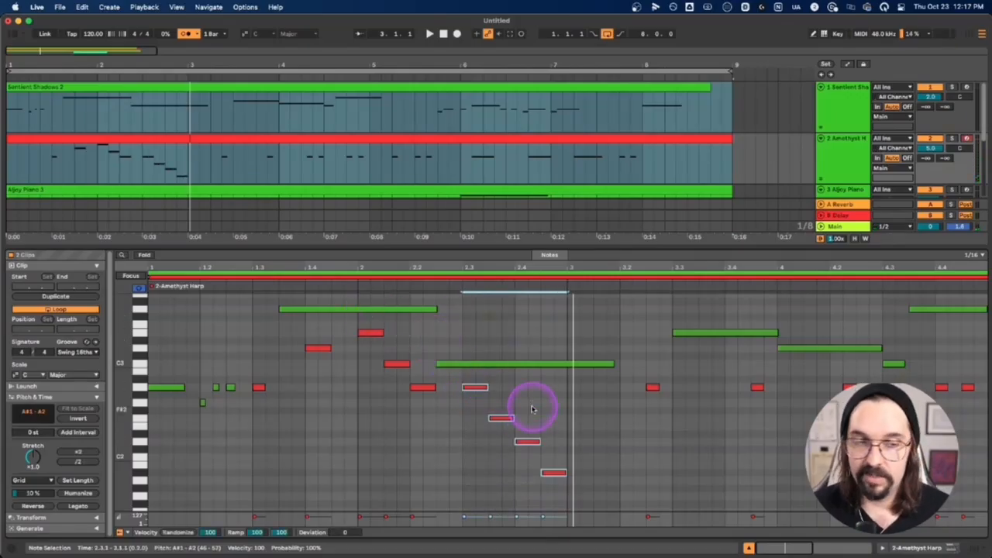
{"action": "key", "text": "space"}
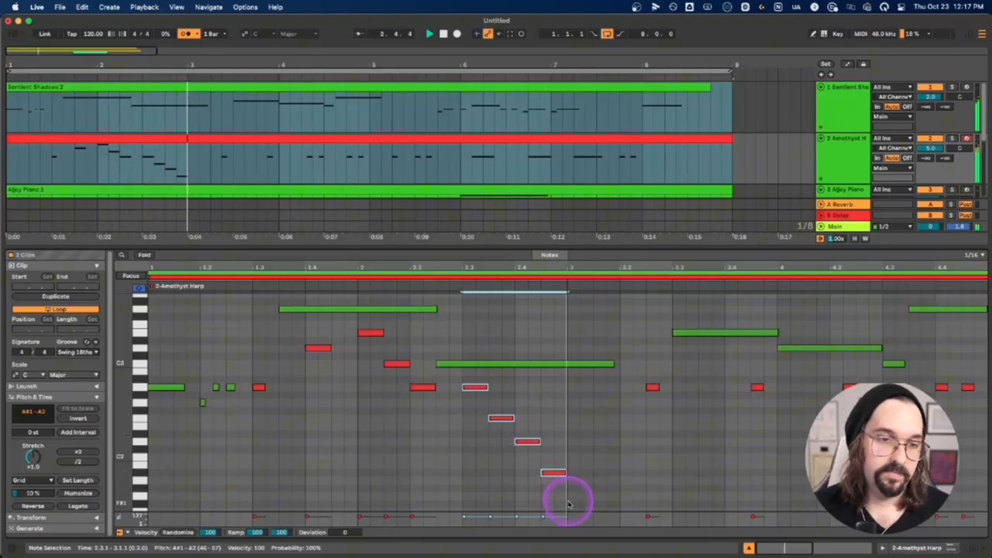
Step: Add a D2 harp note at the start of bar 3 and lengthen it to a quarter note
{"action": "left_click", "coordinate": [570, 466]}
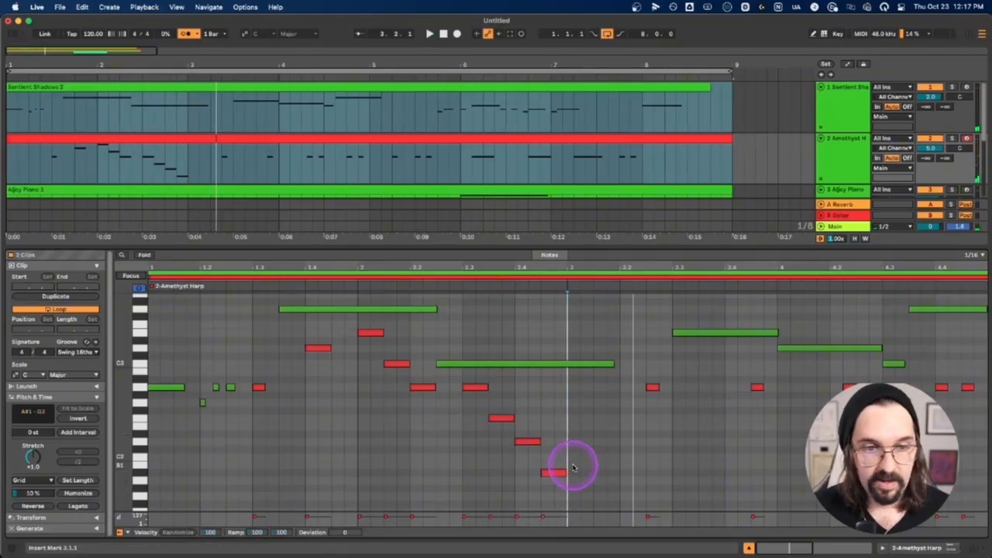
{"action": "double_click", "coordinate": [574, 441]}
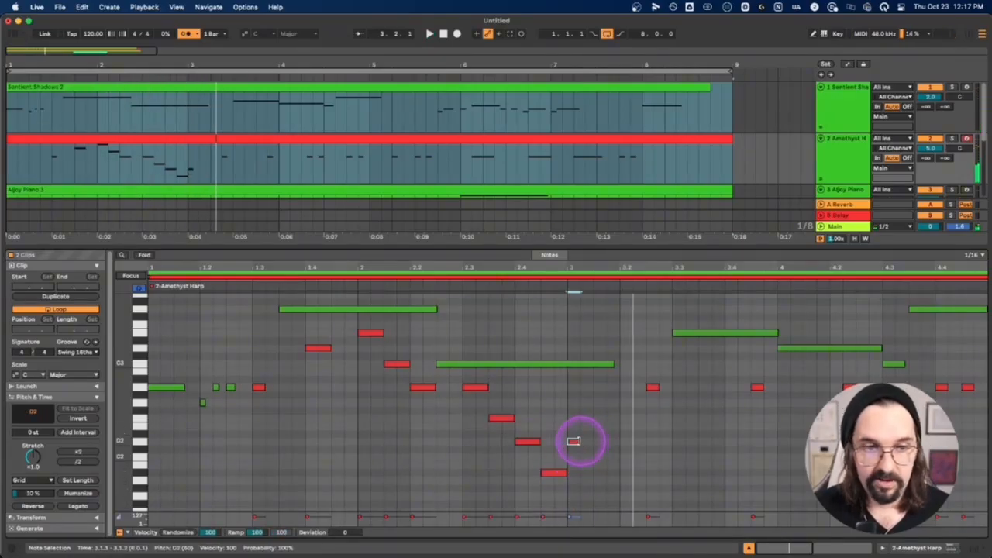
{"action": "left_click_drag", "start_coordinate": [574, 441], "coordinate": [612, 440]}
{"action": "left_click", "coordinate": [449, 273]}
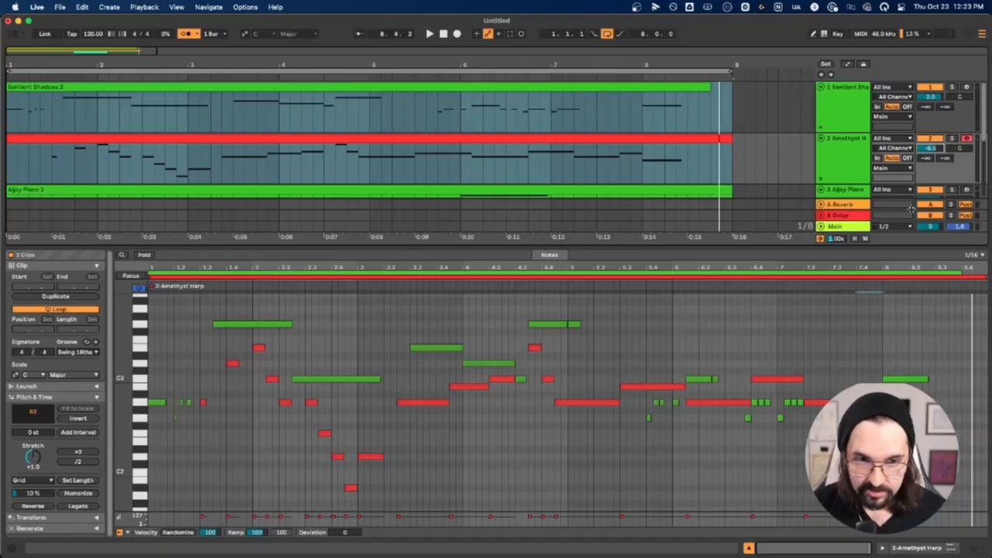
Step: Balance the Amethyst Harp track against the melody during playback, setting its volume to -4.5 dB
{"action": "left_click", "coordinate": [932, 148]}
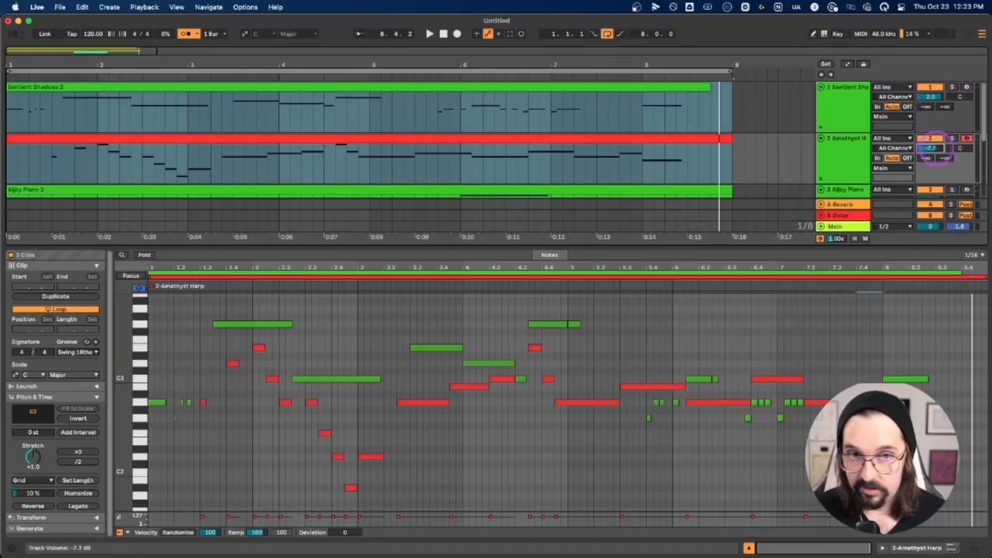
{"action": "left_click", "coordinate": [934, 147]}
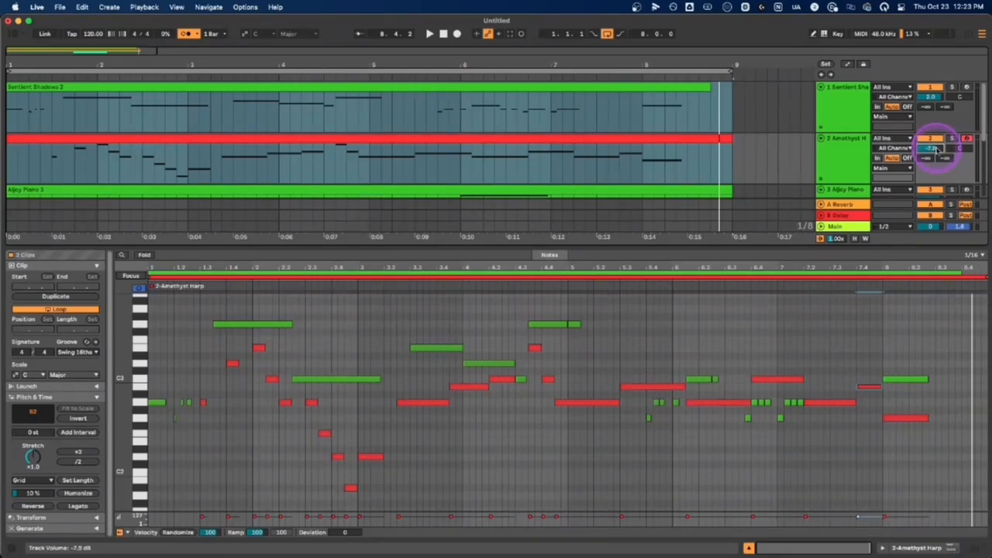
{"action": "left_click_drag", "start_coordinate": [936, 150], "coordinate": [937, 149]}
{"action": "key", "text": "space"}
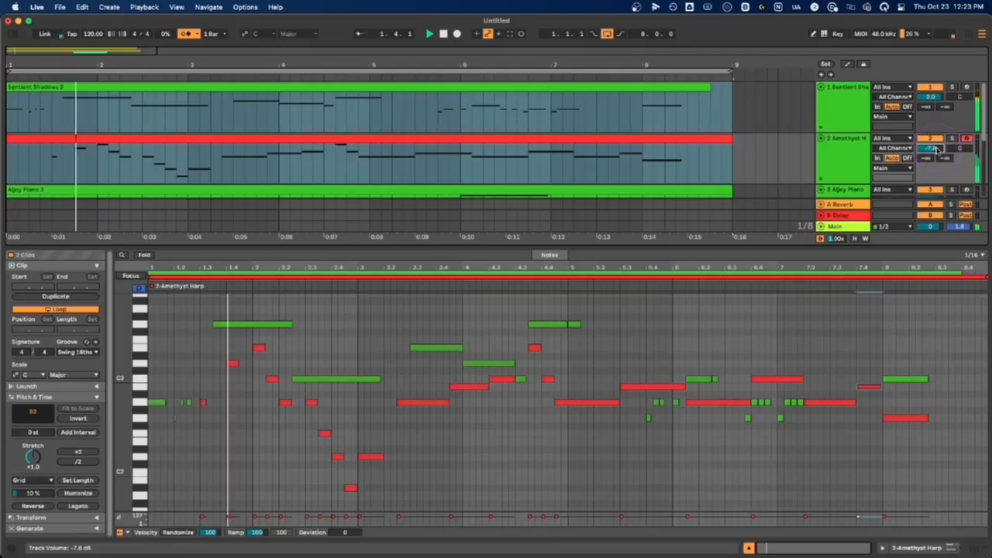
{"action": "left_click_drag", "start_coordinate": [937, 149], "coordinate": [937, 148]}
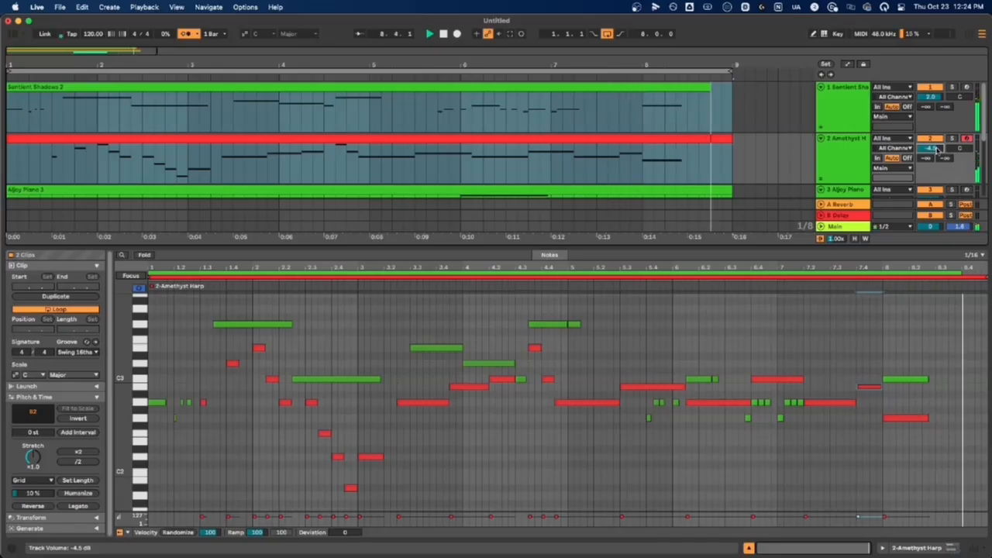
Step: Compare the loop with and without the harp by switching the Amethyst Harp track off and back on during playback
{"action": "left_click", "coordinate": [934, 148]}
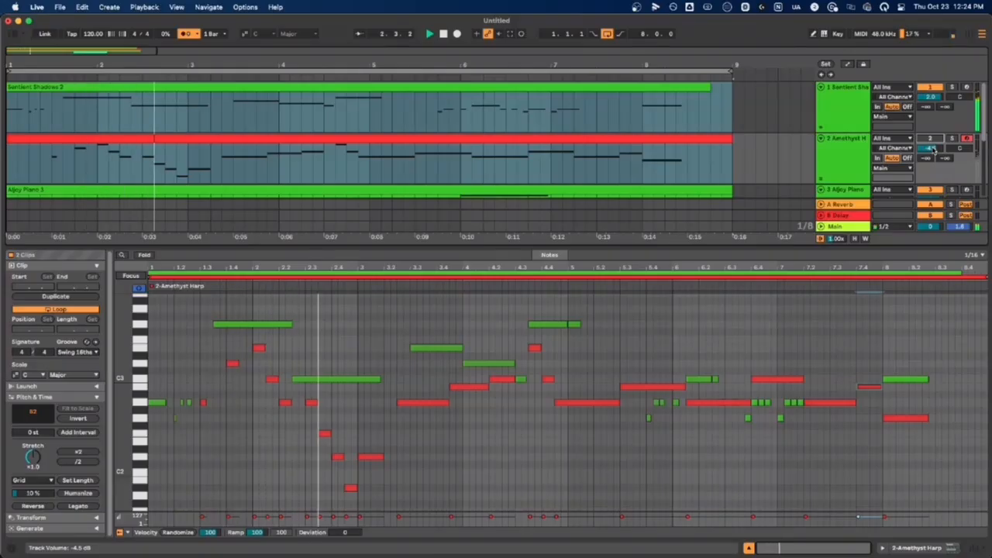
{"action": "left_click", "coordinate": [934, 148]}
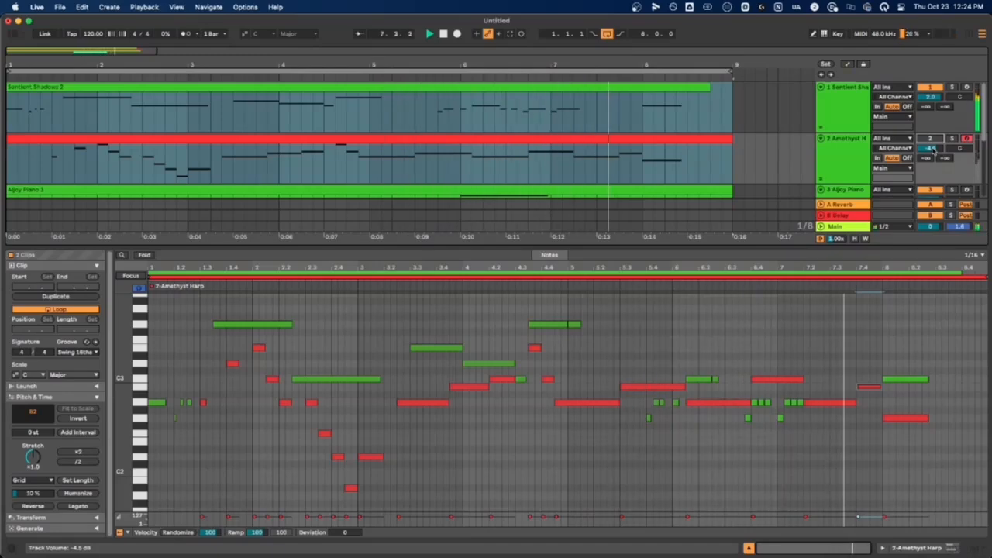
{"action": "left_click", "coordinate": [934, 148]}
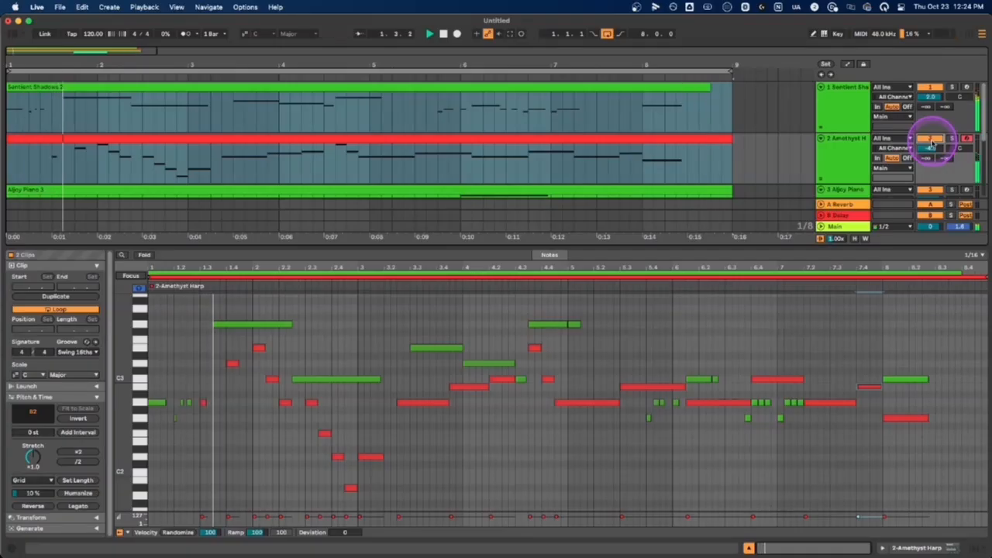
{"action": "left_click", "coordinate": [931, 147]}
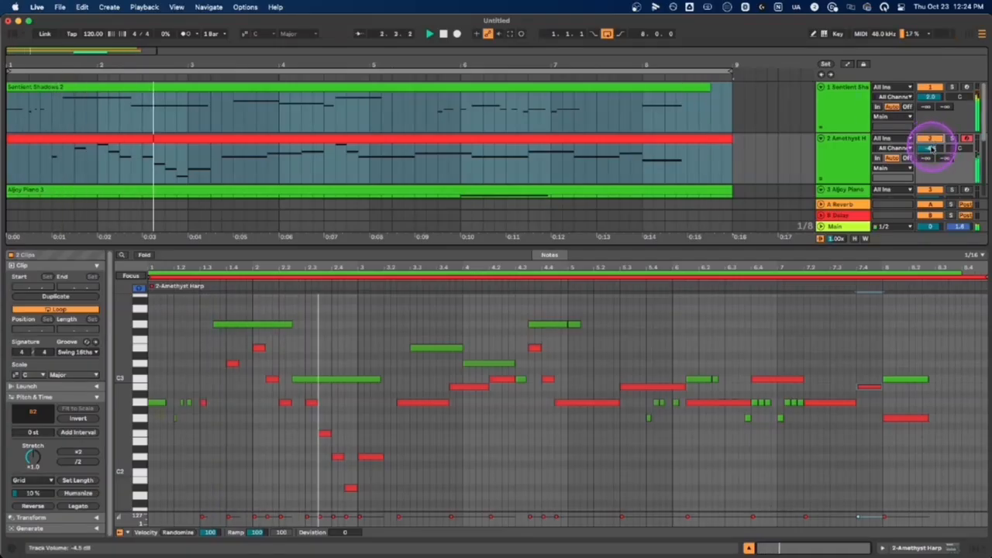